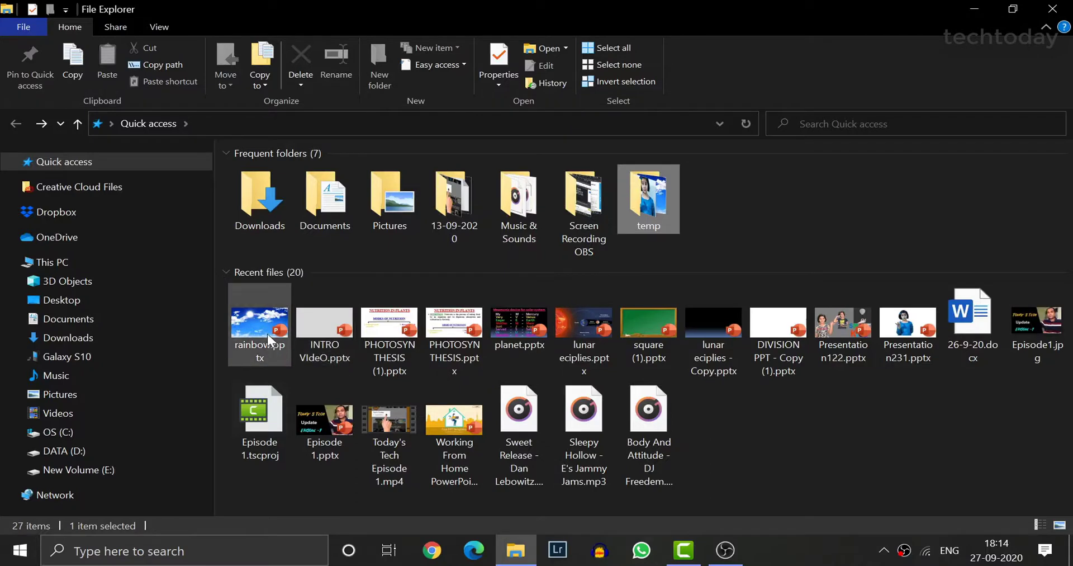
Step: Open rainbow.pptx from Quick access Recent files in PowerPoint, maximized to fill the screen
left_click(267, 333)
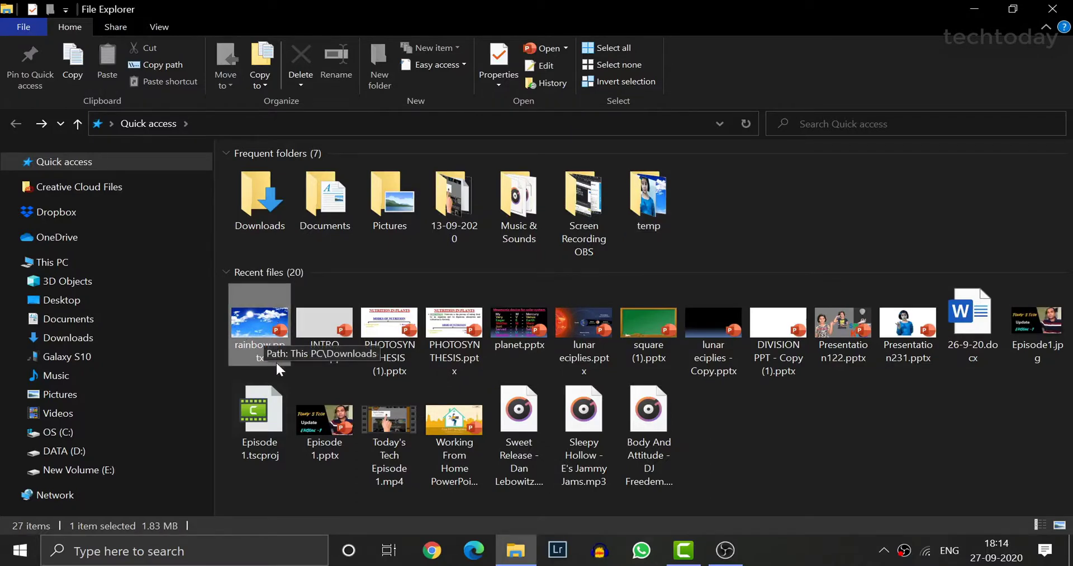
double_click(271, 325)
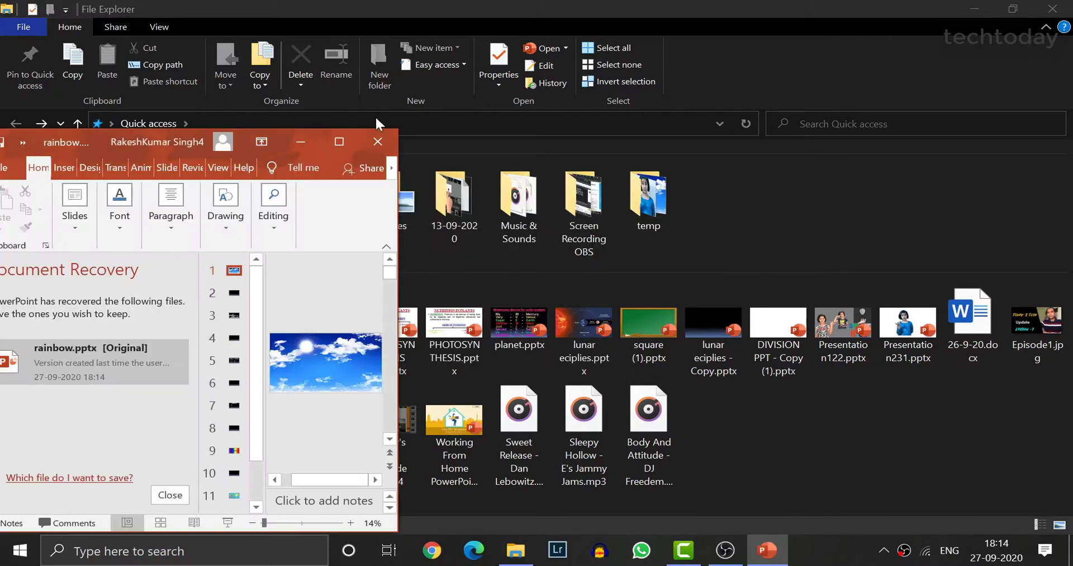
left_click(339, 142)
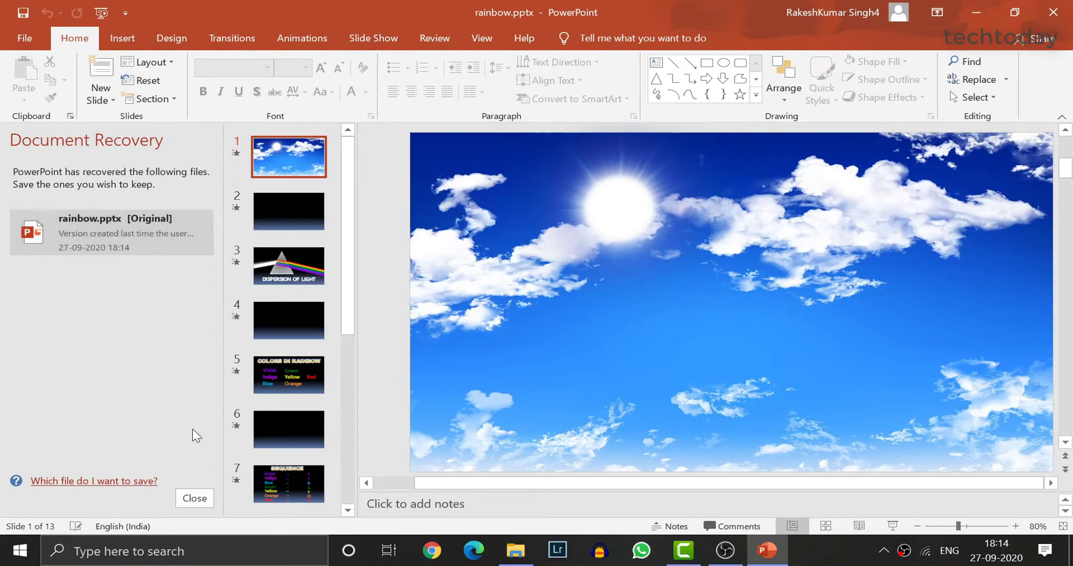
Step: Close the Document Recovery pane and show slide 3, 'Dispersion of Light'
left_click(193, 497)
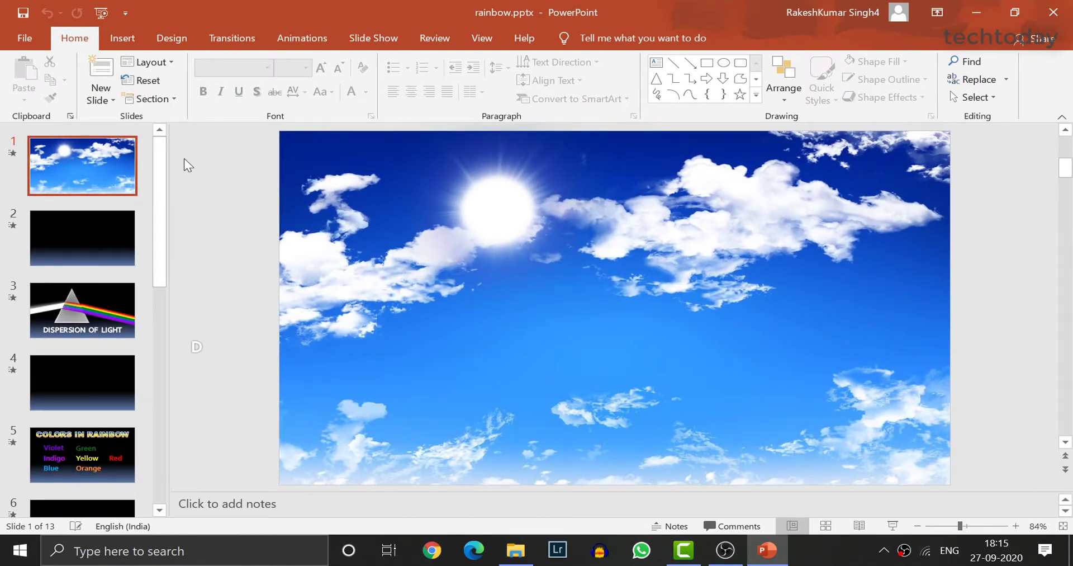
left_click(82, 304)
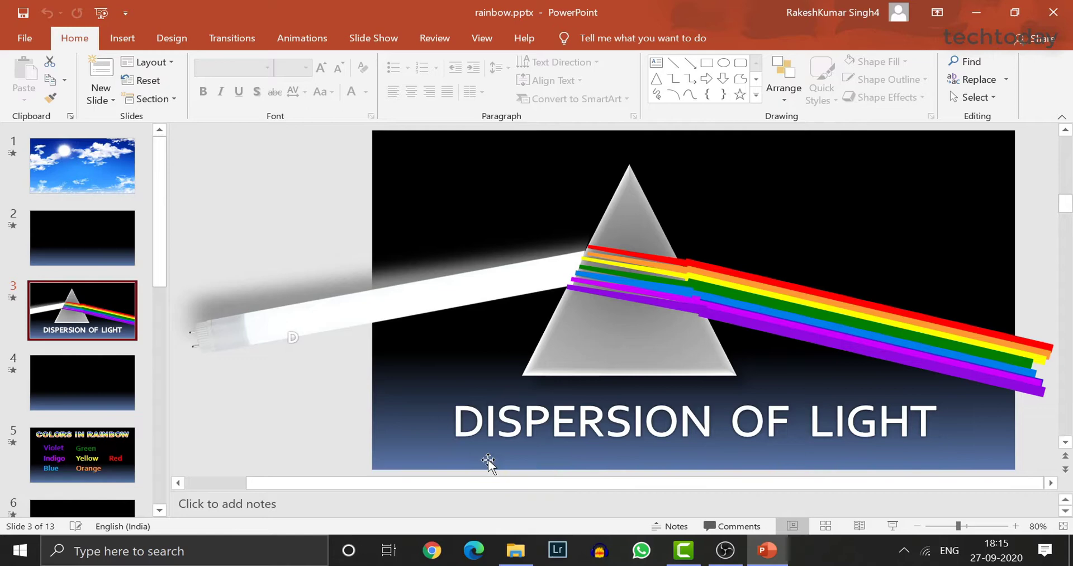
Step: Preview all animations on the Dispersion of Light slide in the Animation Pane, then go to slide 5
left_click(327, 44)
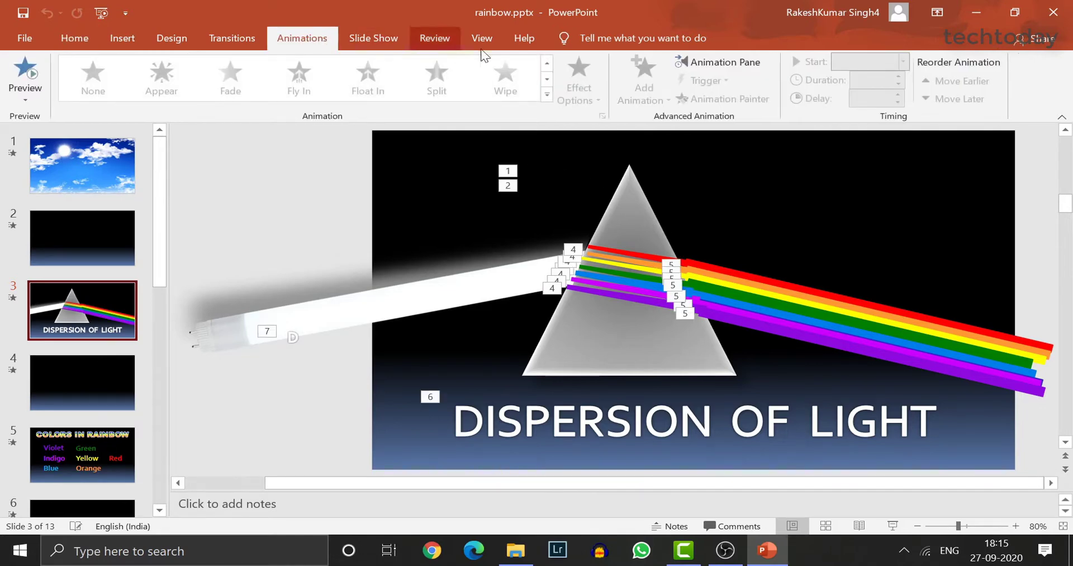
left_click(710, 60)
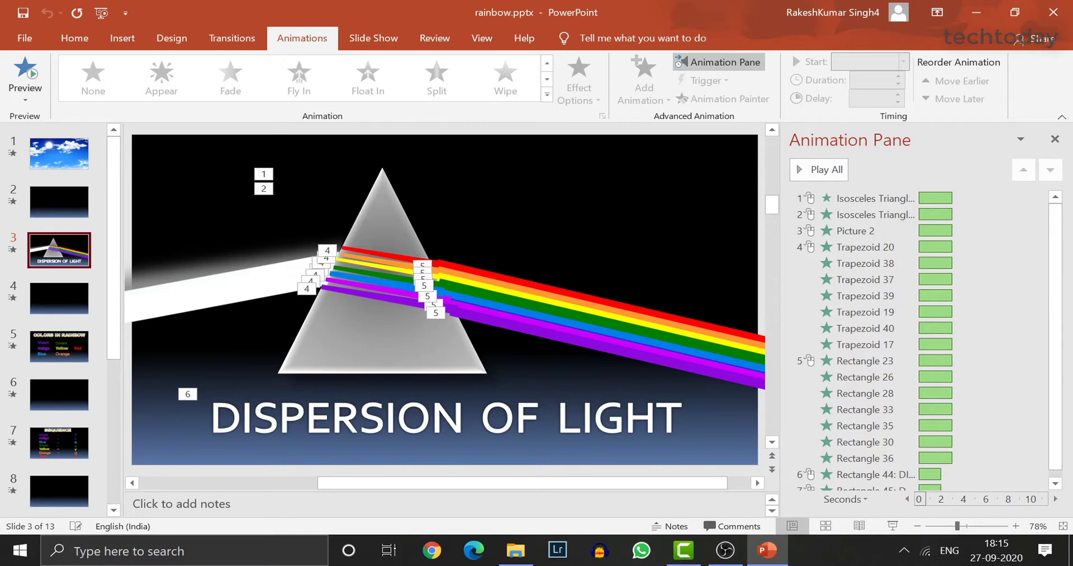
left_click(838, 170)
left_click(74, 357)
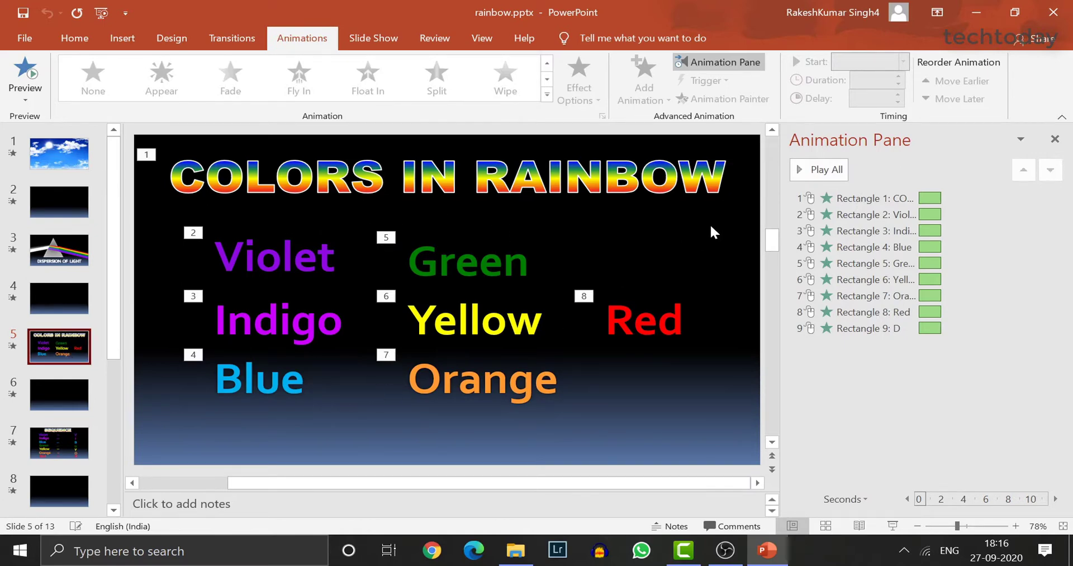
Step: Play all animations on slide 5 'Colors in Rainbow' and slide 7 'SEQUENCE', ending on slide 9
left_click(815, 178)
left_click(75, 452)
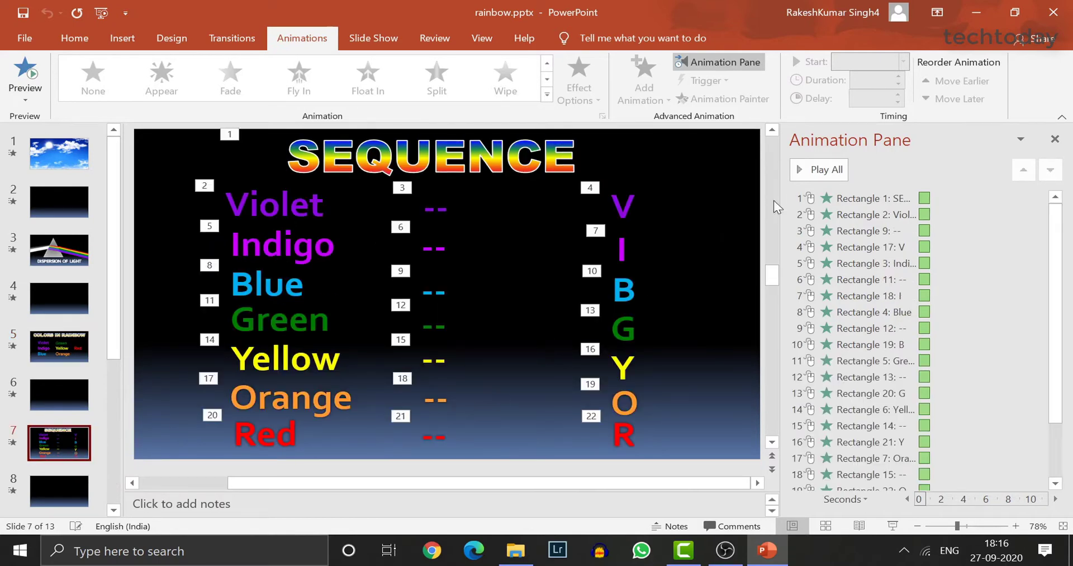
left_click(818, 169)
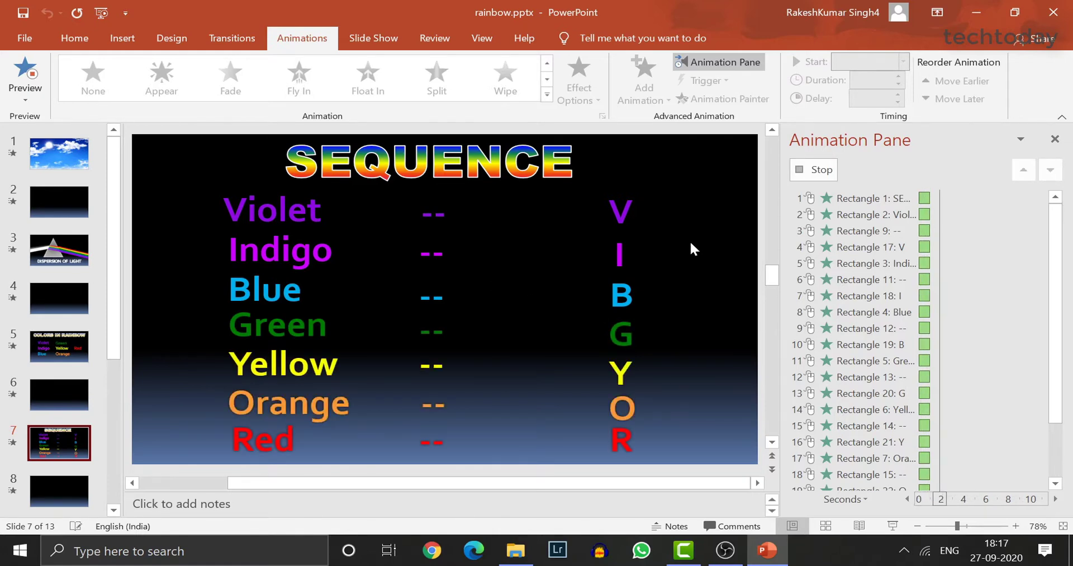
left_click(76, 496)
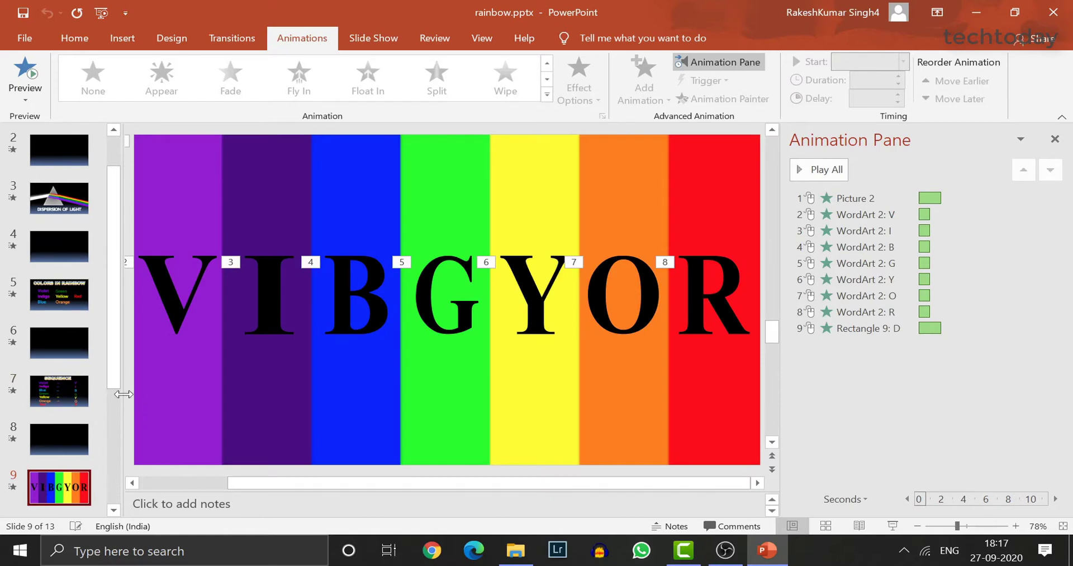
Step: Play all nine animations on the VIBGYOR slide, briefly peeking at the hidden taskbar icons
left_click(826, 170)
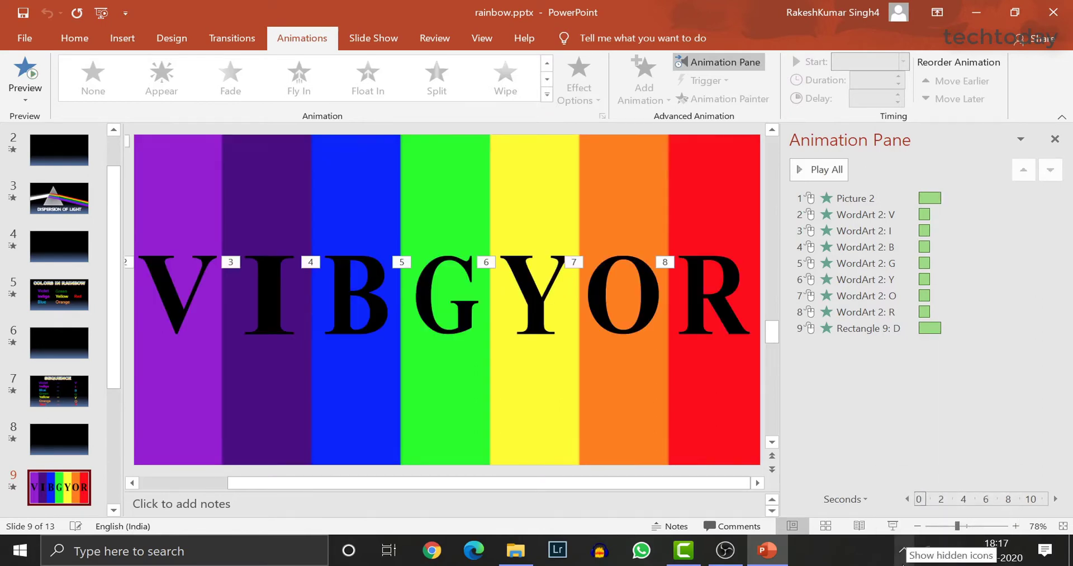
left_click(902, 560)
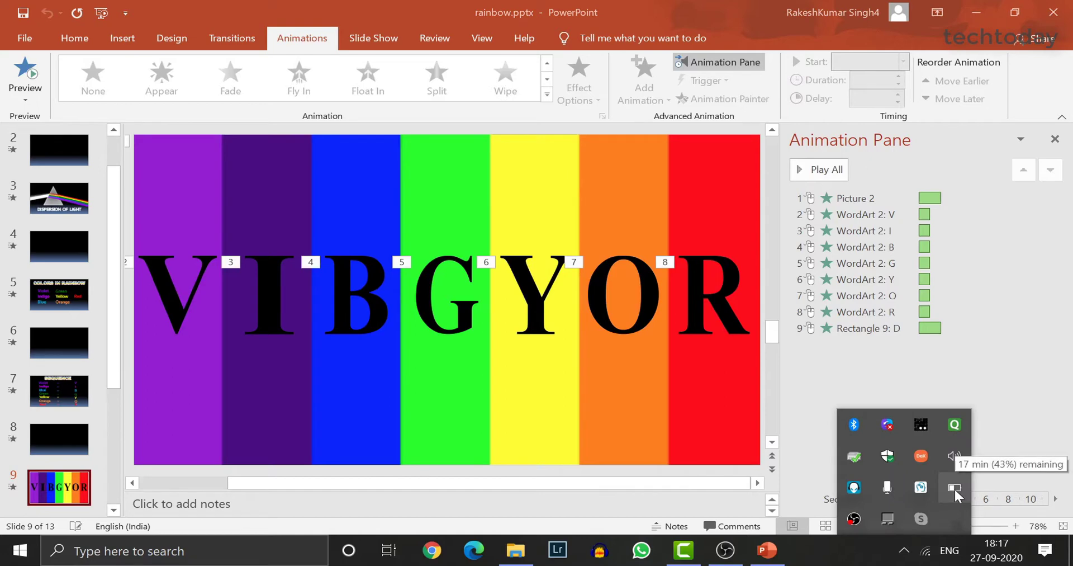
left_click(823, 561)
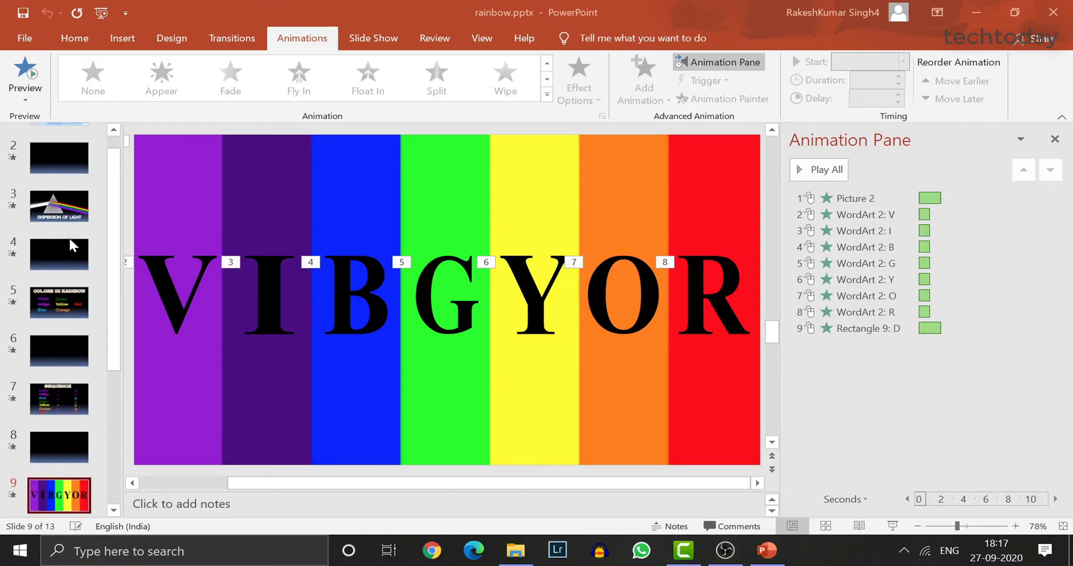
scroll(71, 246, "up", 1)
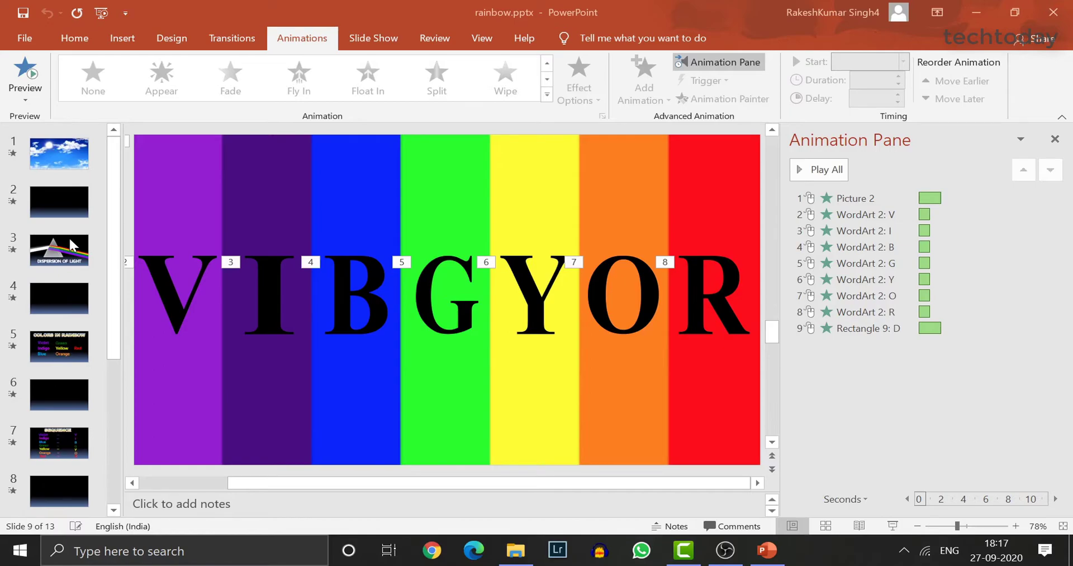
scroll(68, 236, "down", 1)
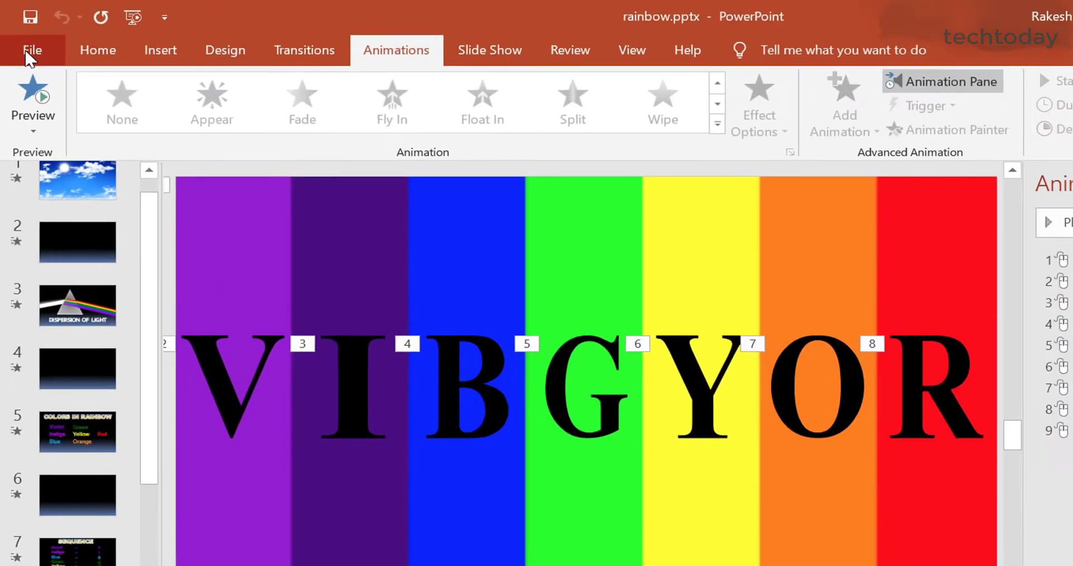
Step: Set up Save As to the temp folder as MPEG-4 Video (*.mp4), named rainbow.mp4
left_click(39, 50)
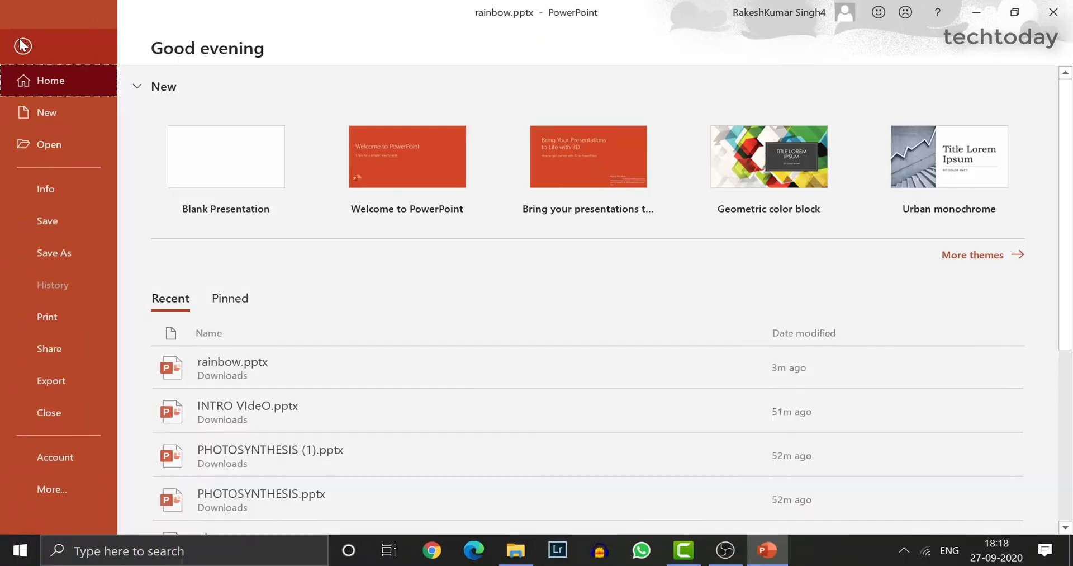
left_click(63, 256)
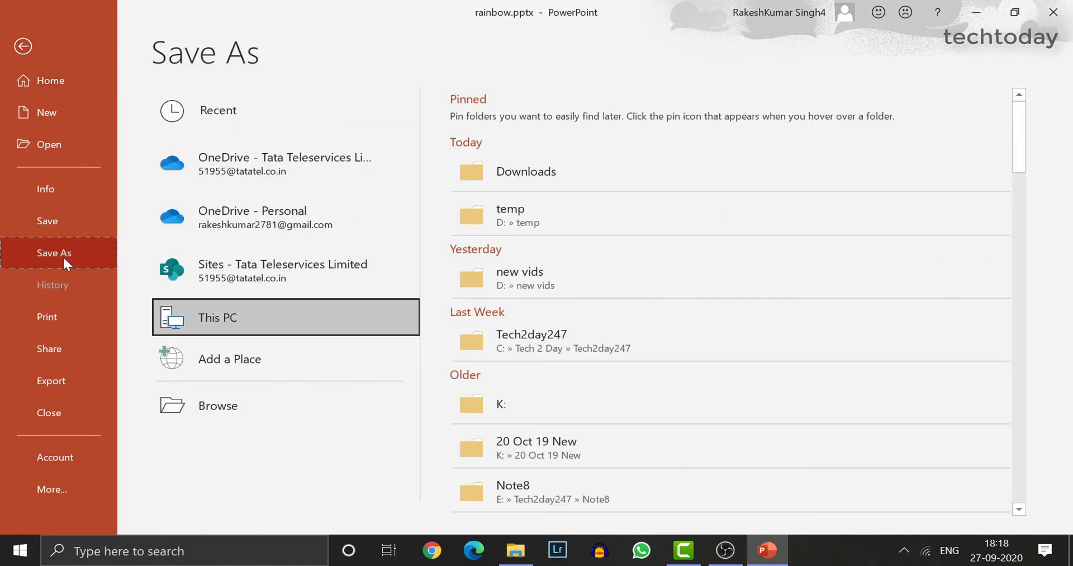
left_click(557, 228)
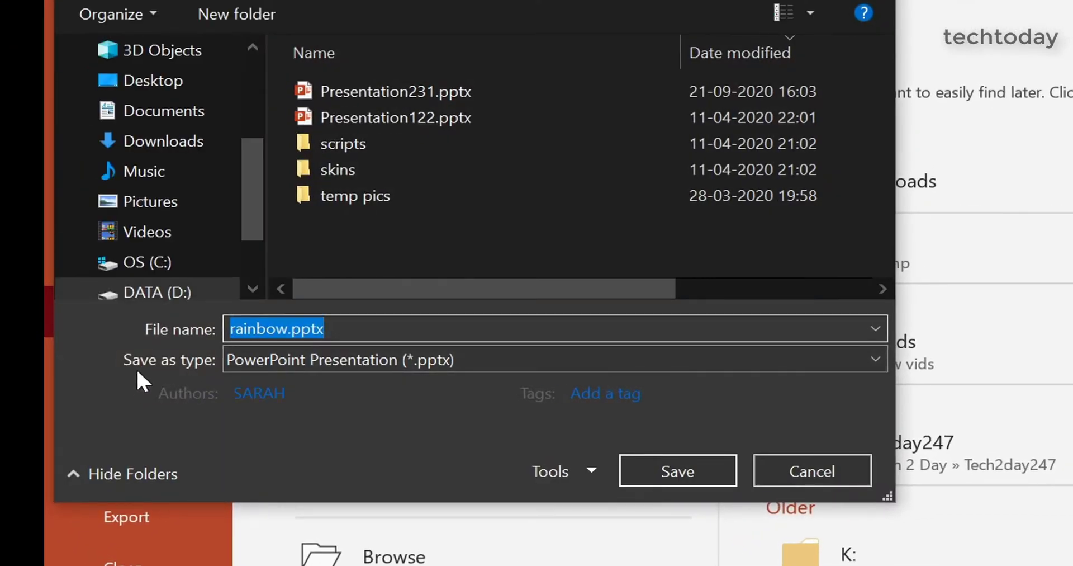
left_click(374, 360)
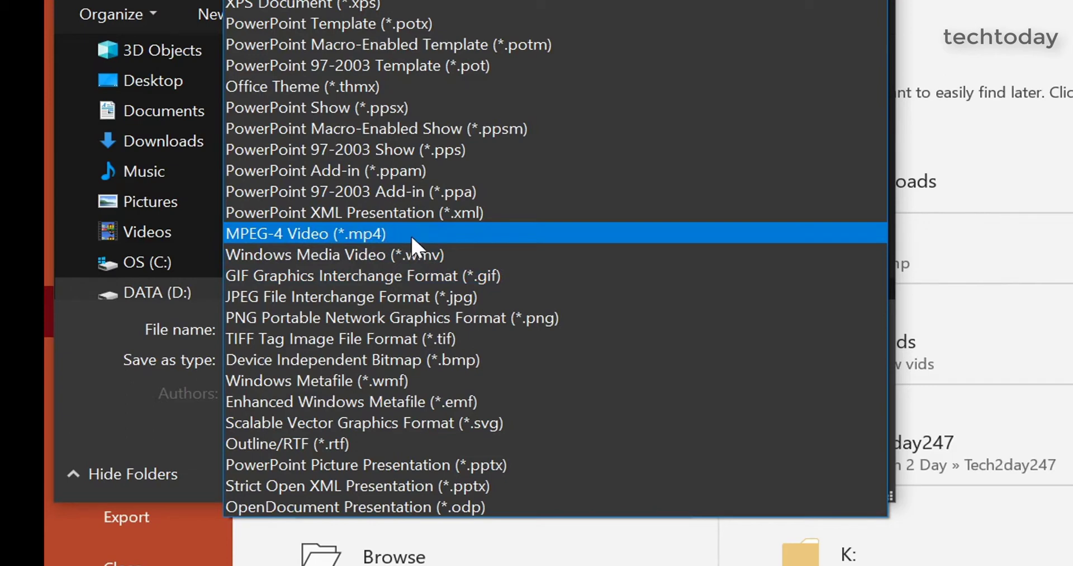
left_click(412, 234)
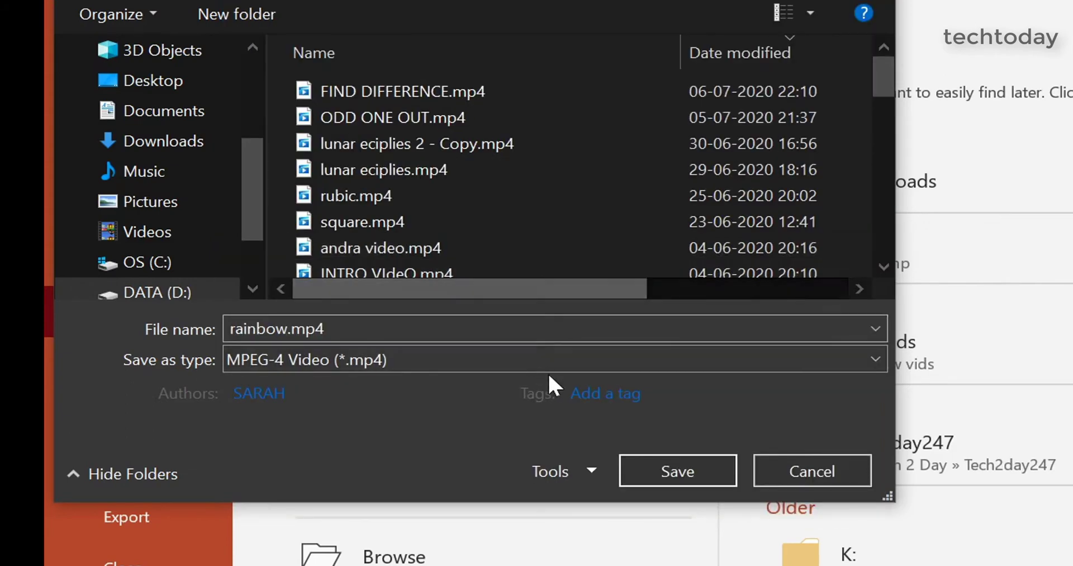
triple_click(290, 329)
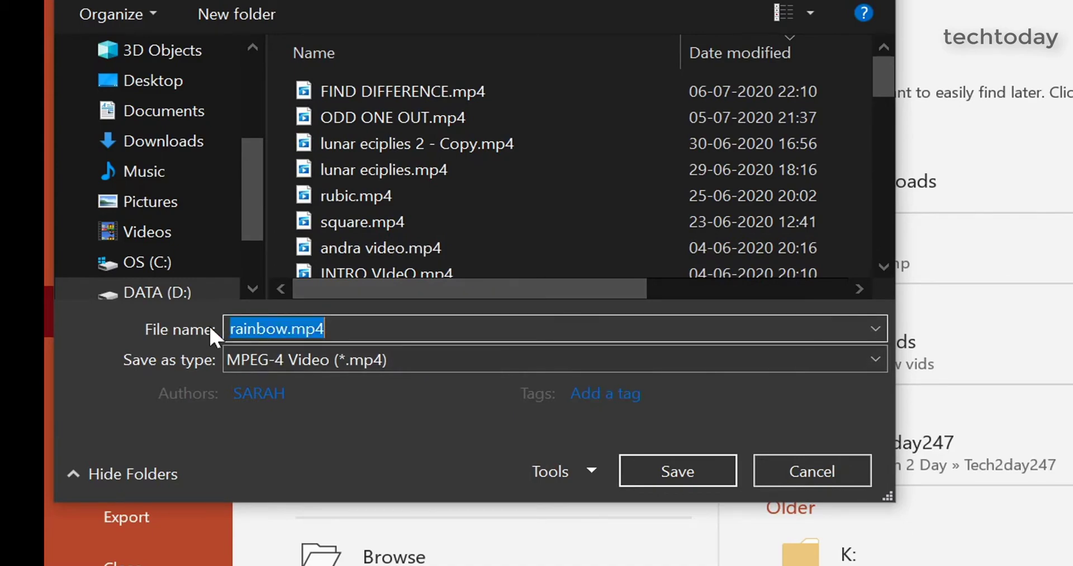
key("End")
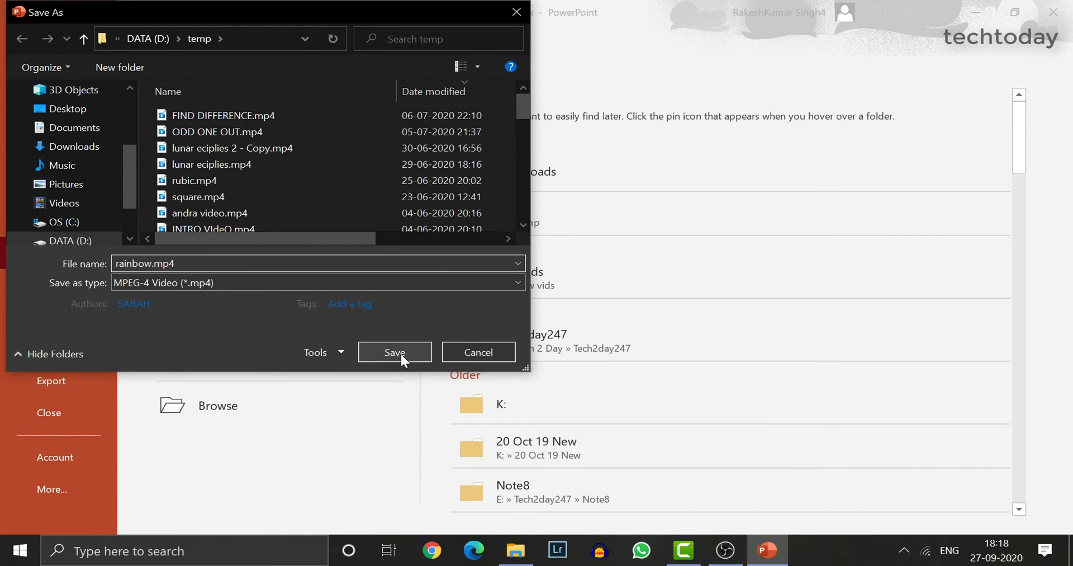
Step: Save and let PowerPoint finish creating the rainbow.mp4 video
left_click(400, 352)
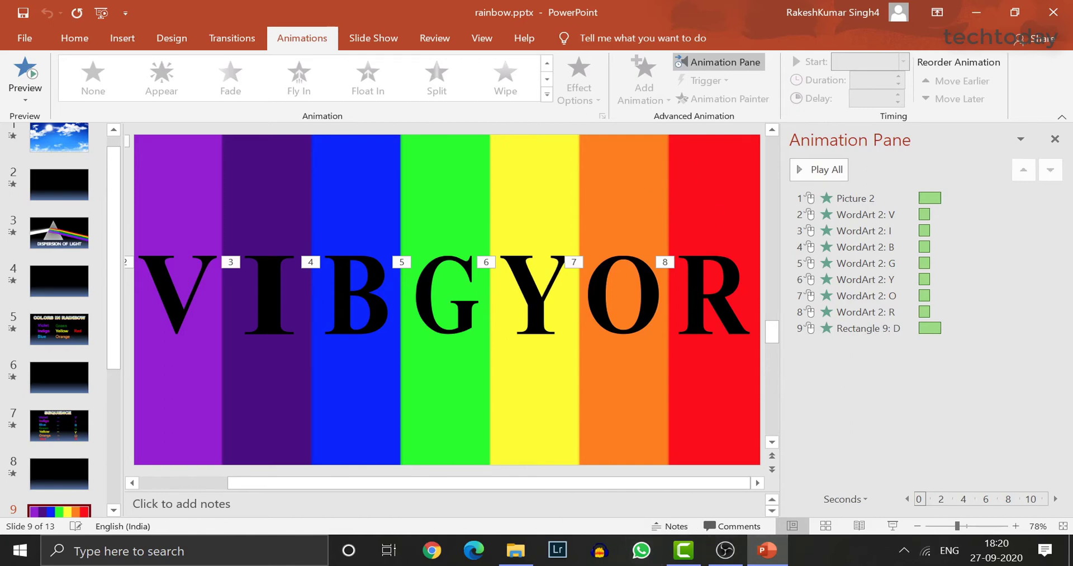
Step: Open the temp folder in File Explorer and play the new rainbow.mp4 video
left_click(516, 553)
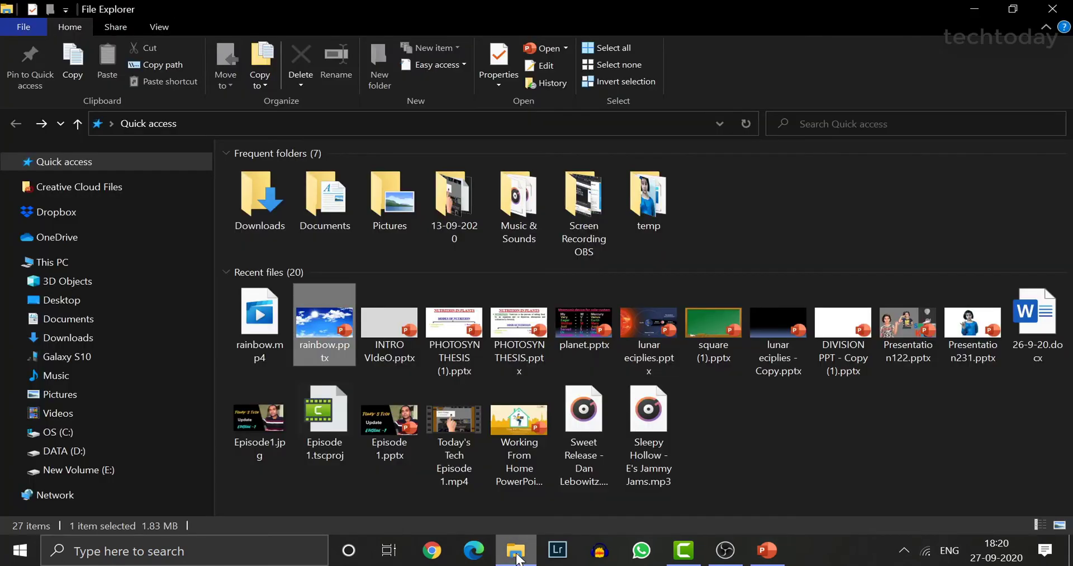
double_click(651, 201)
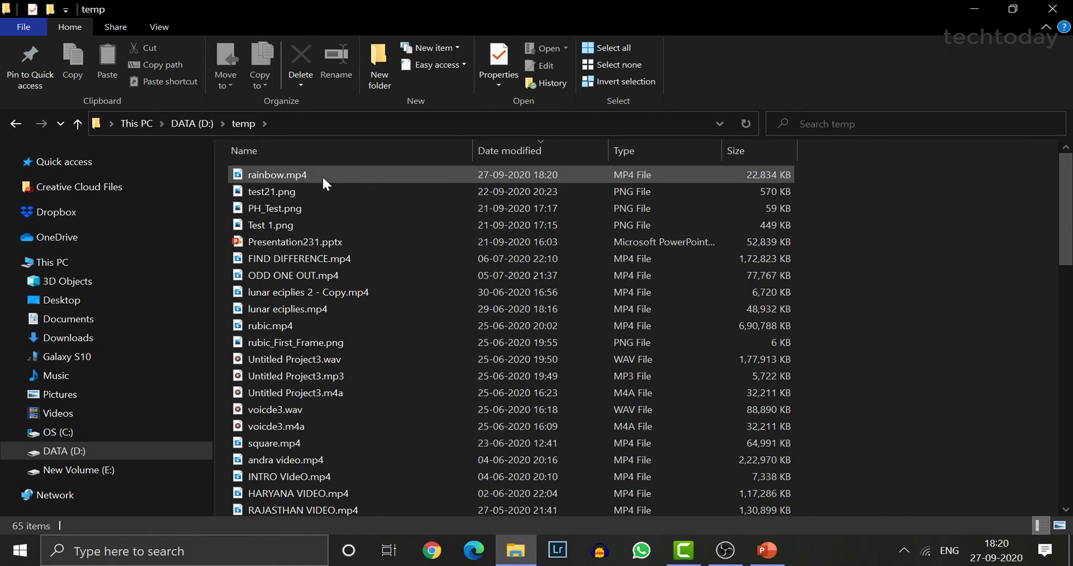
mouse_move(277, 174)
double_click(287, 177)
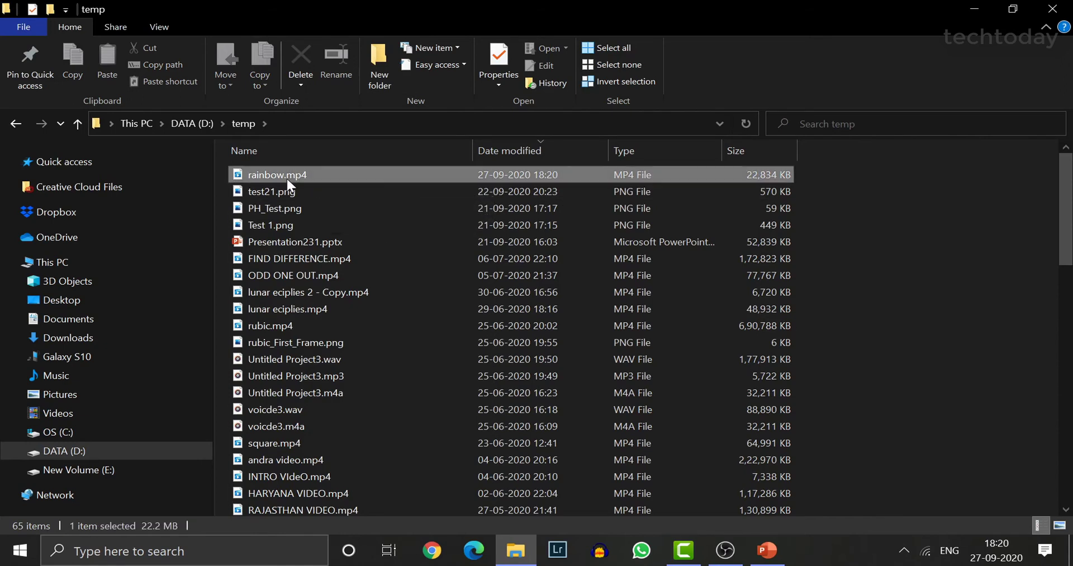